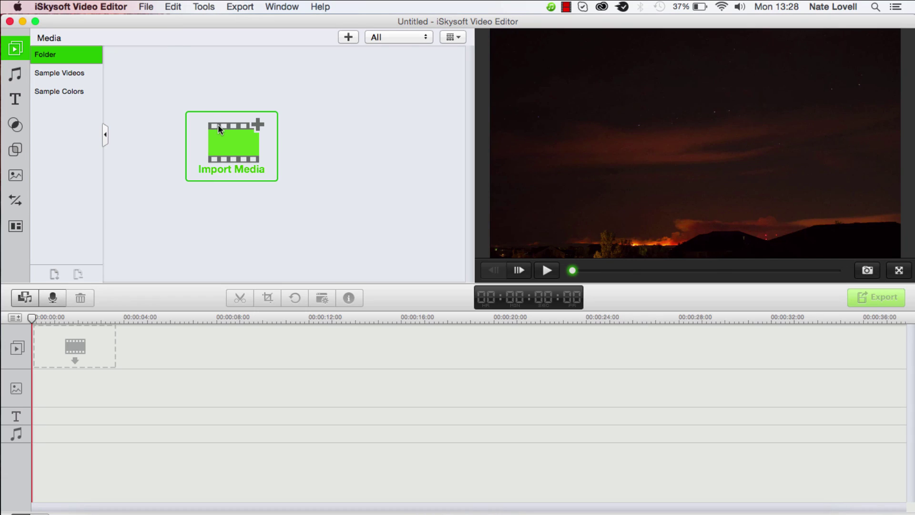
- Import Campus Pathway.mp4 from the Desktop and select the new clip in the media library
left_click(232, 146)
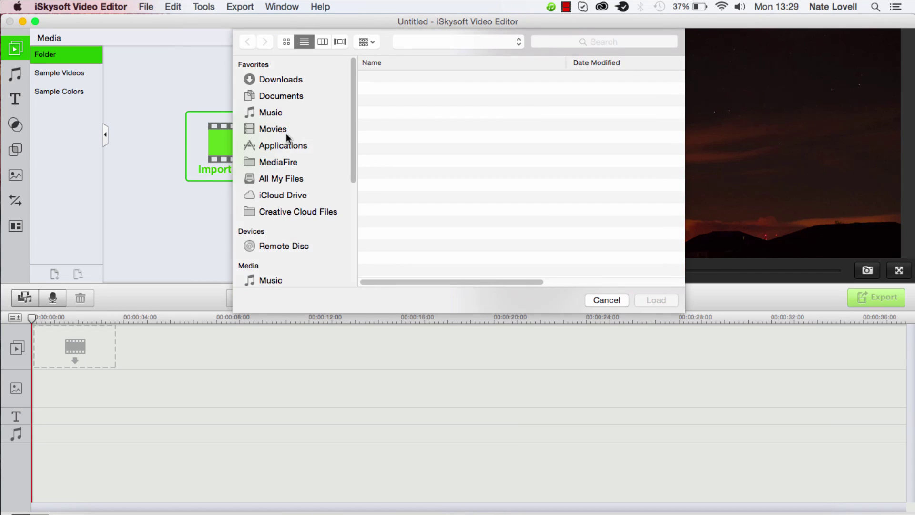
double_click(600, 62)
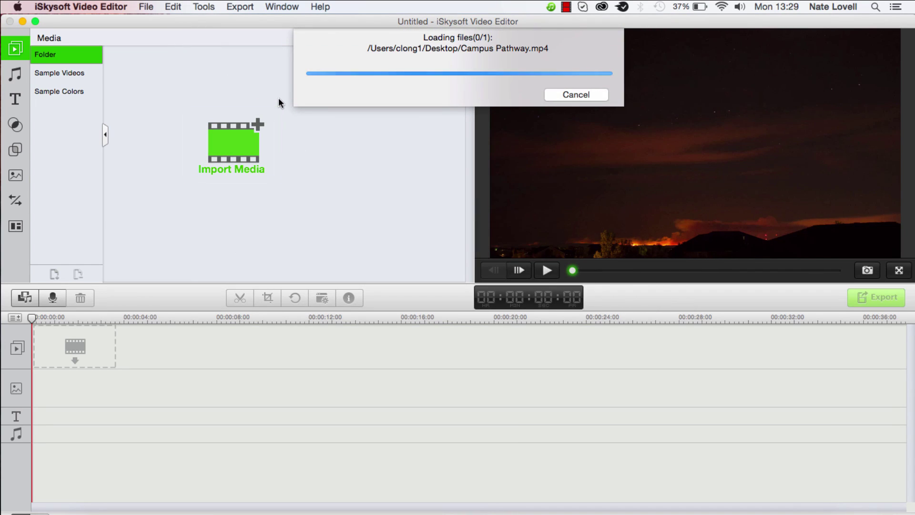
left_click(143, 68)
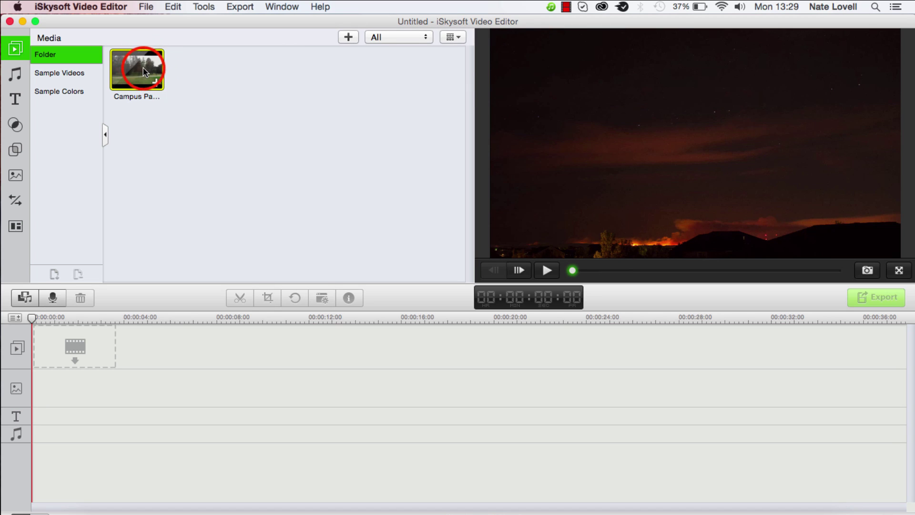
- Drag Campus Pathway onto the video track and play about 3 seconds of preview
left_click_drag(135, 85, 82, 348)
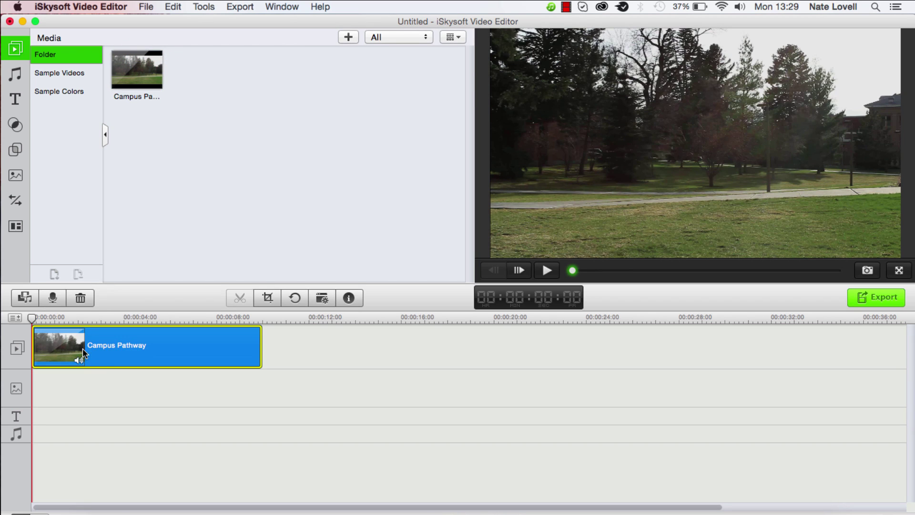
left_click(546, 271)
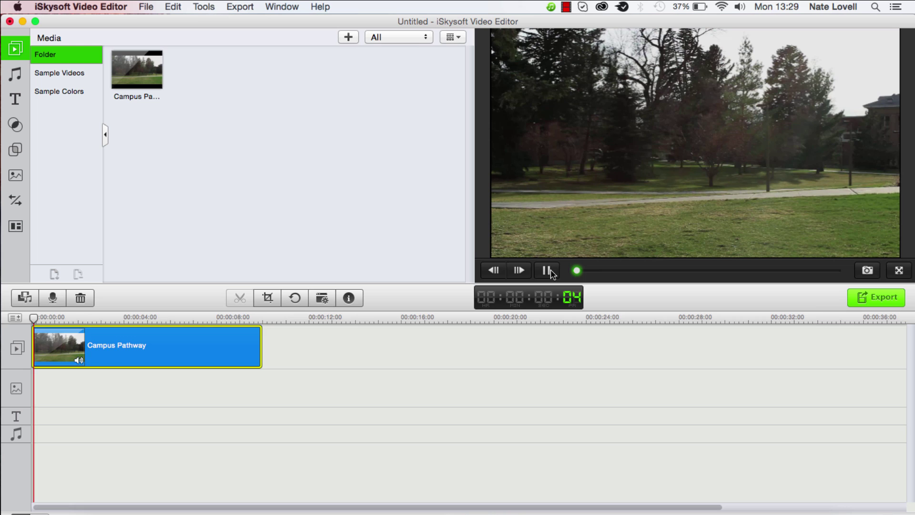
left_click(547, 270)
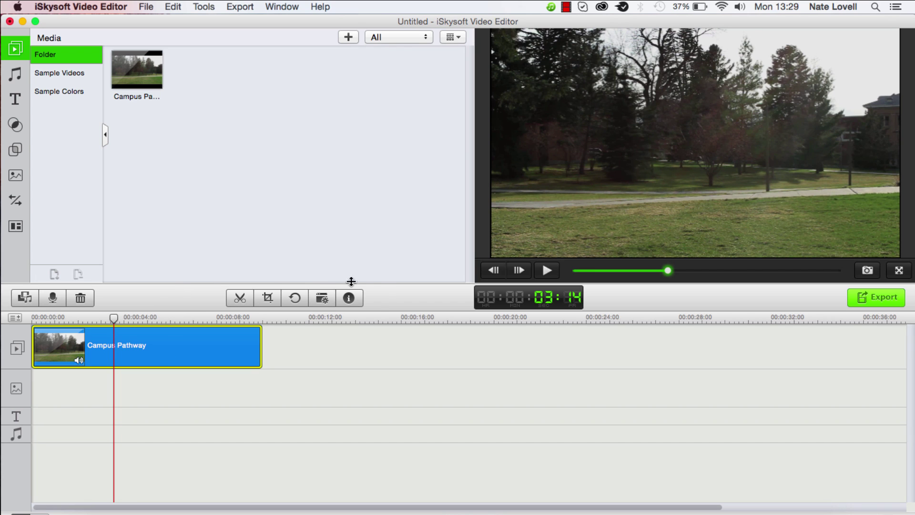
- Set the Campus Pathway clip's Audio volume slider to 0 and confirm with OK
left_click(348, 298)
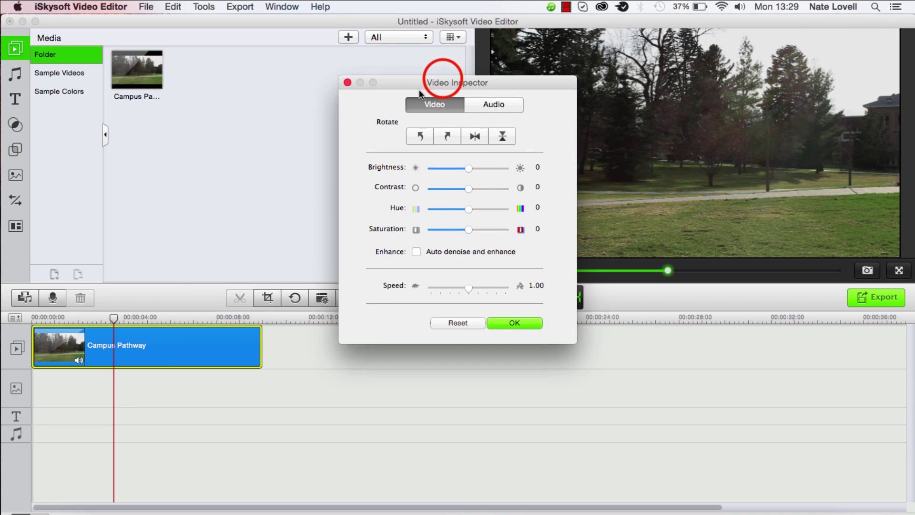
left_click_drag(443, 77, 312, 71)
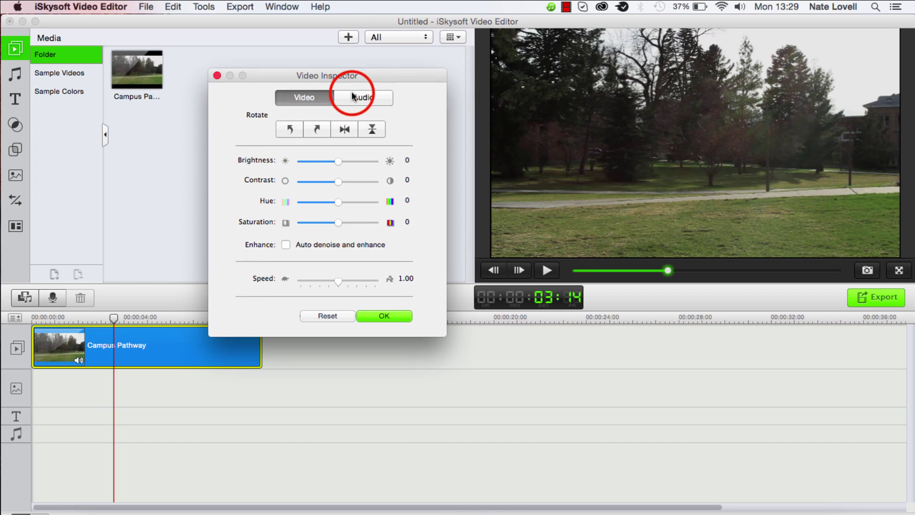
left_click(351, 91)
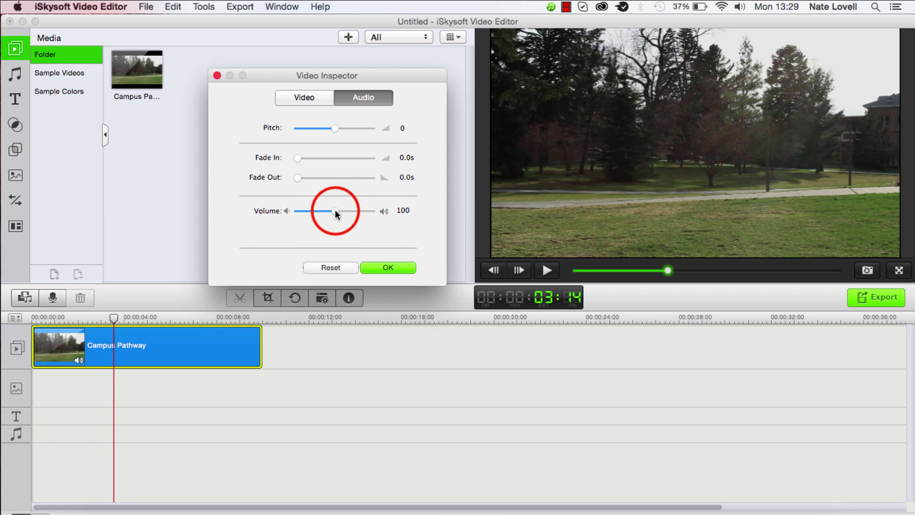
left_click_drag(335, 209, 297, 211)
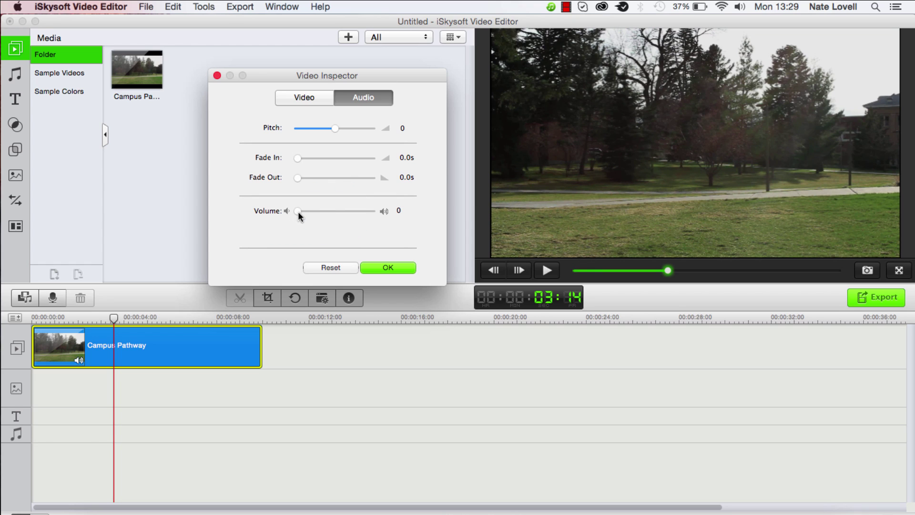
mouse_move(299, 211)
left_mouse_down()
mouse_move(308, 215)
mouse_move(299, 212)
left_mouse_up()
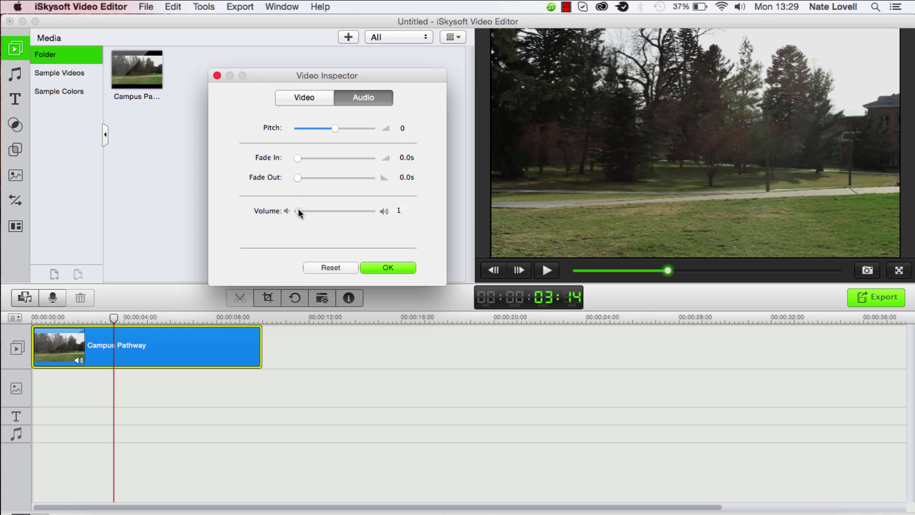
left_click(378, 266)
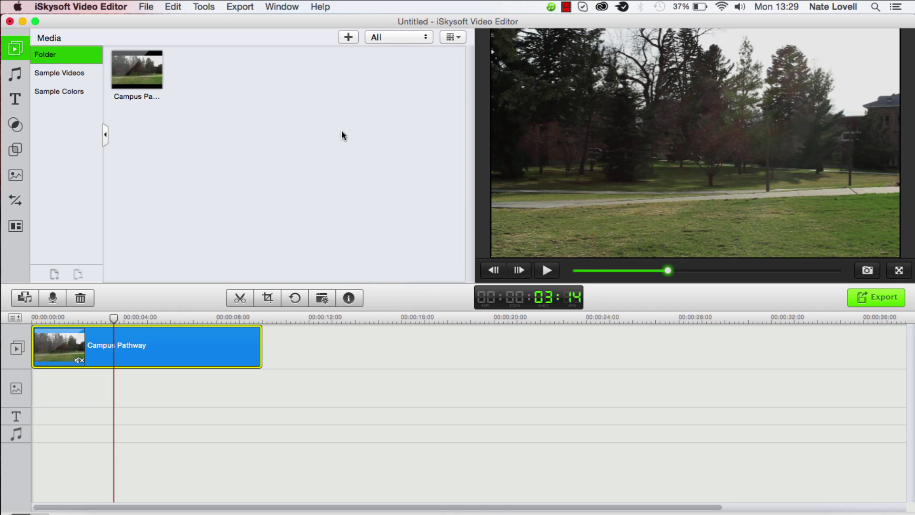
- Create a video export named Silent Video Example: Video Editor Output folder, MP4, 1280*720, 29.97 fps
left_click(248, 11)
left_click(252, 20)
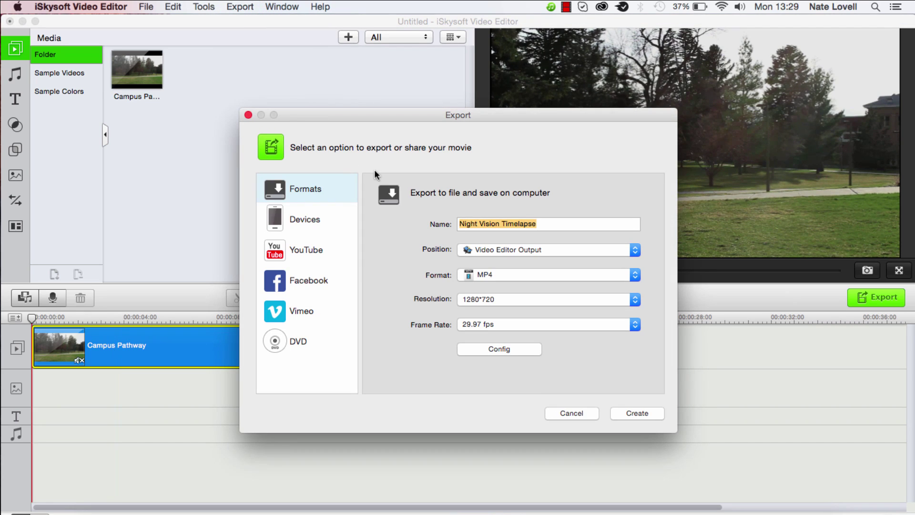
type("Silen")
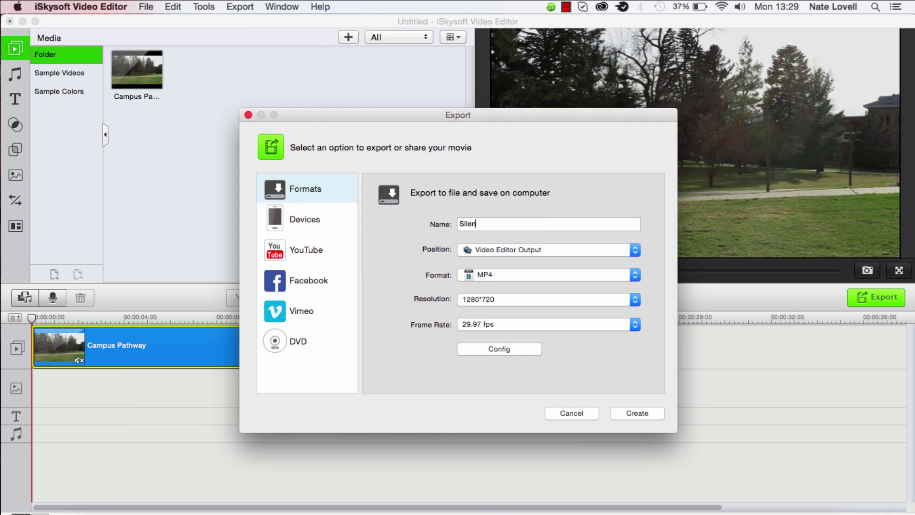
type("t Video Exa")
type("mple")
left_click(517, 251)
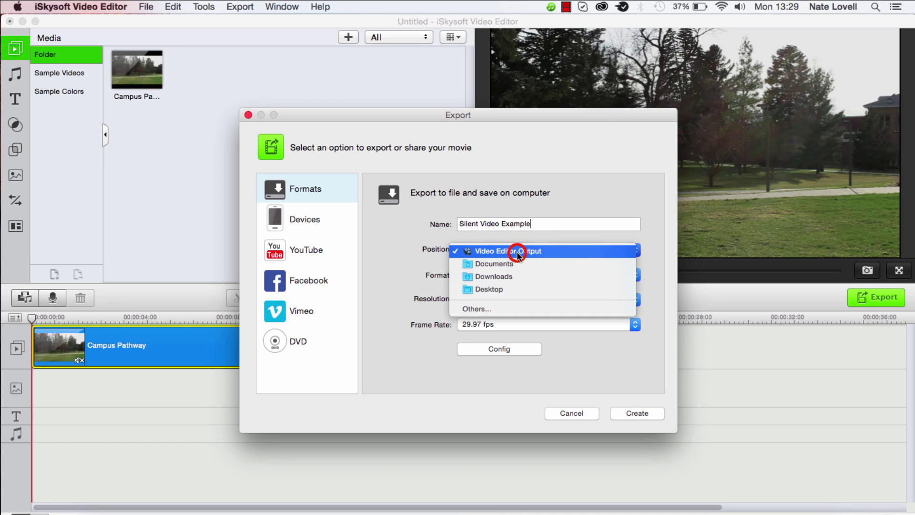
left_click(502, 275)
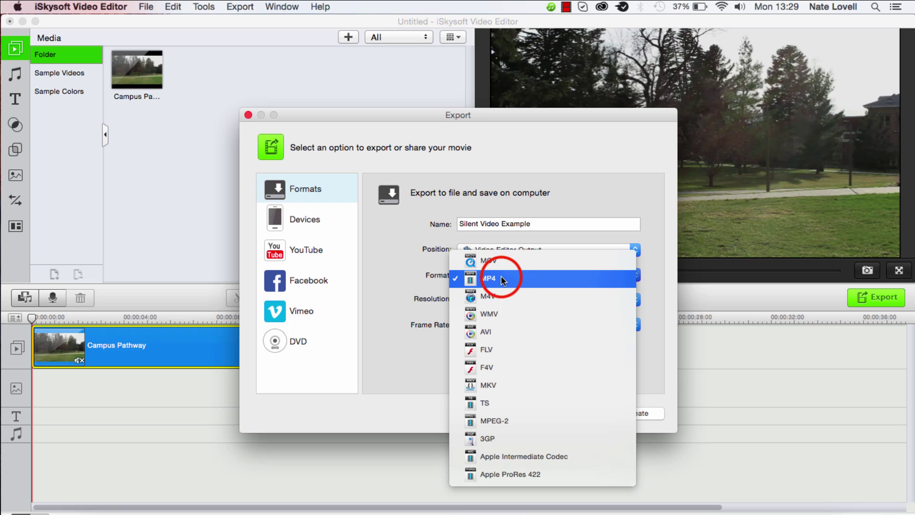
left_click(501, 277)
left_click(497, 300)
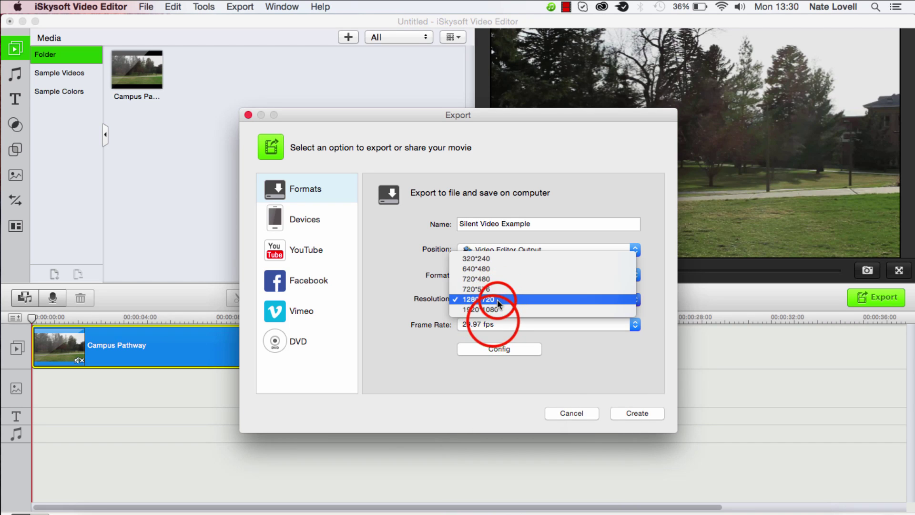
left_click(497, 300)
left_click(492, 321)
left_click(536, 321)
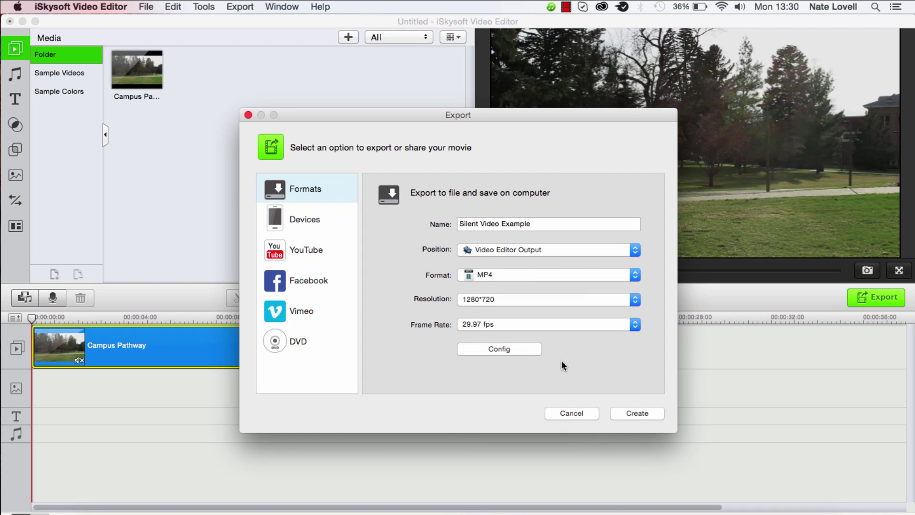
- Start rendering Silent Video Example.mp4 from the Export dialog
left_click(646, 413)
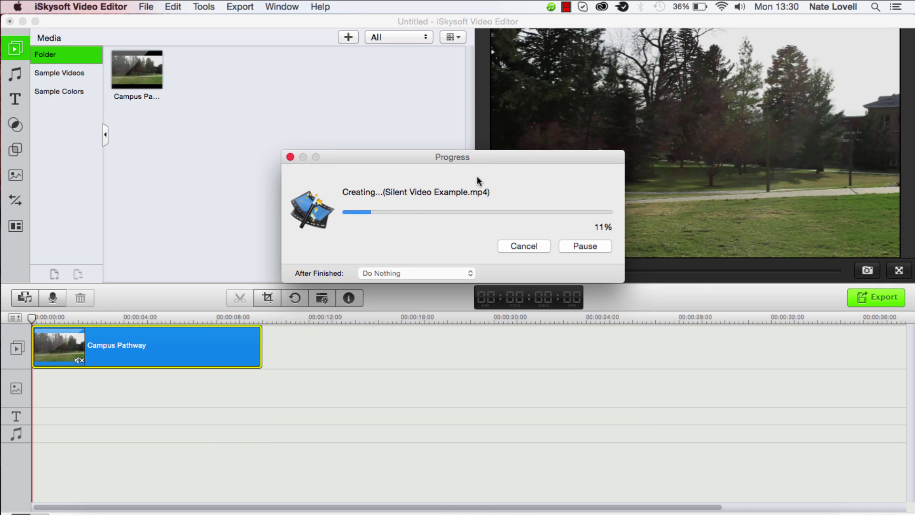